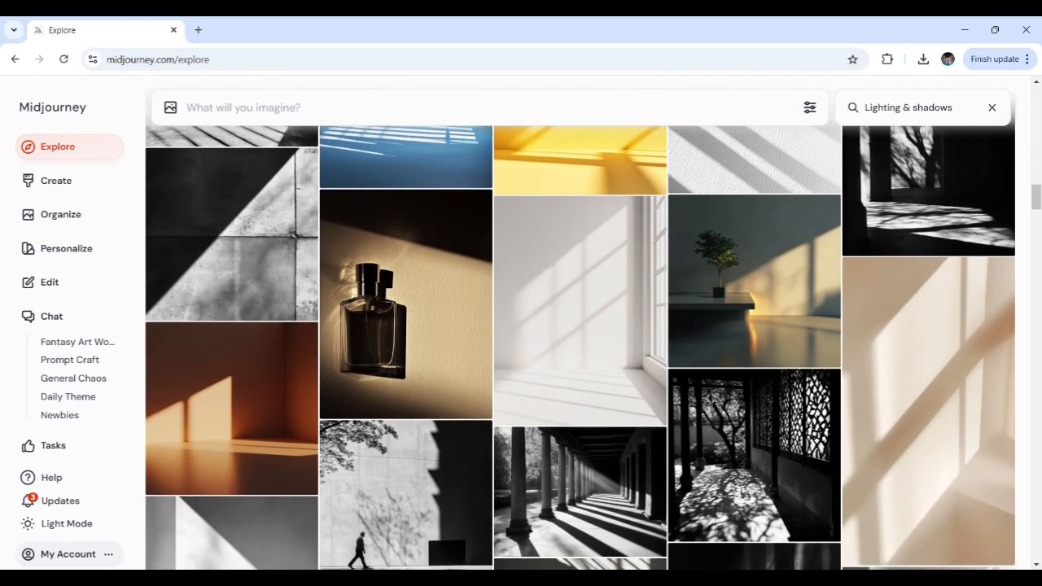
Browse the backlighting examples in Explore, viewing the window silhouette portrait and the kneeling woman image with their prompts
scroll(579, 348, down, 1)
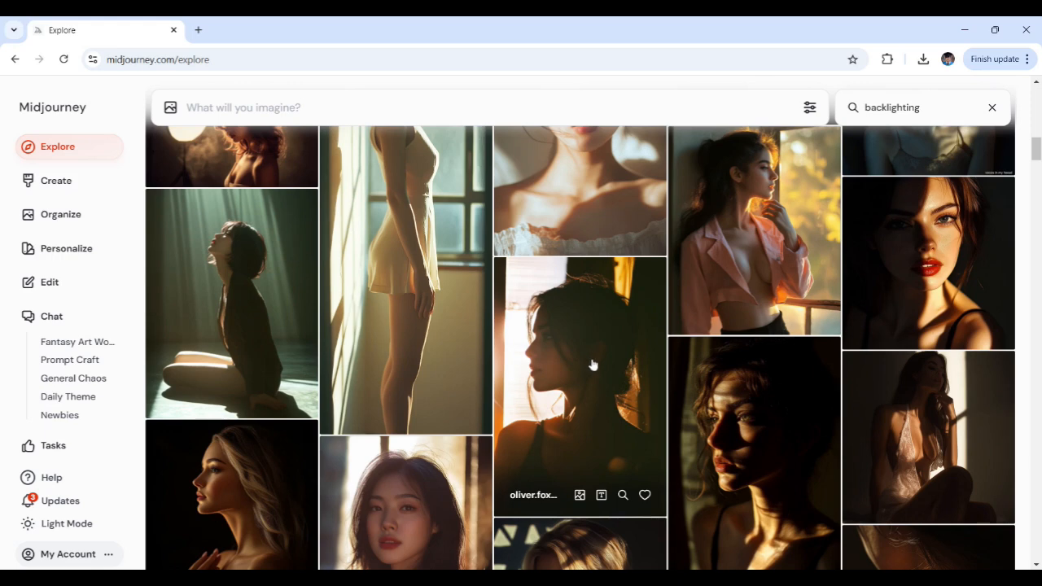
click(619, 374)
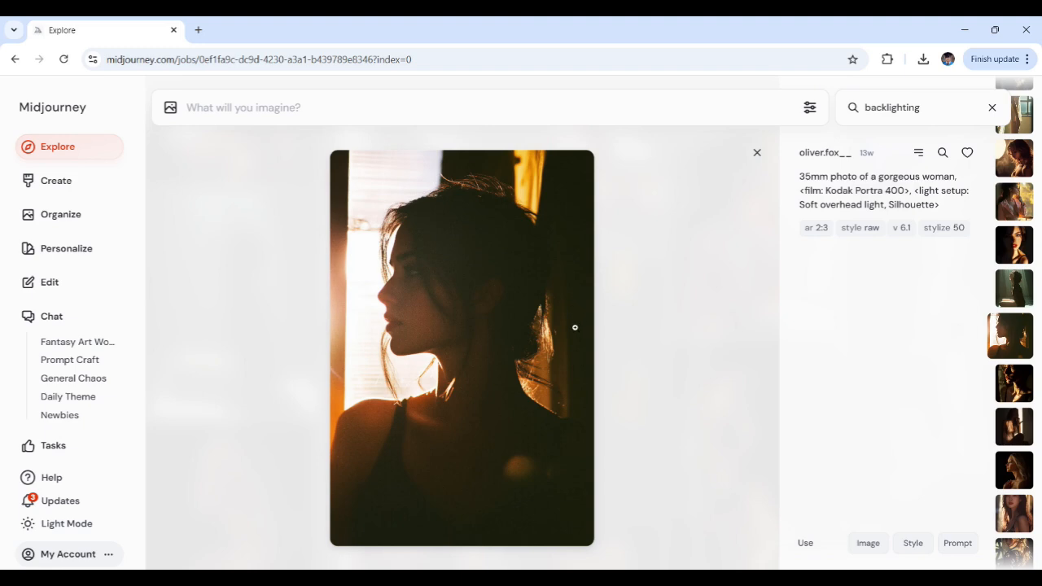
click(722, 256)
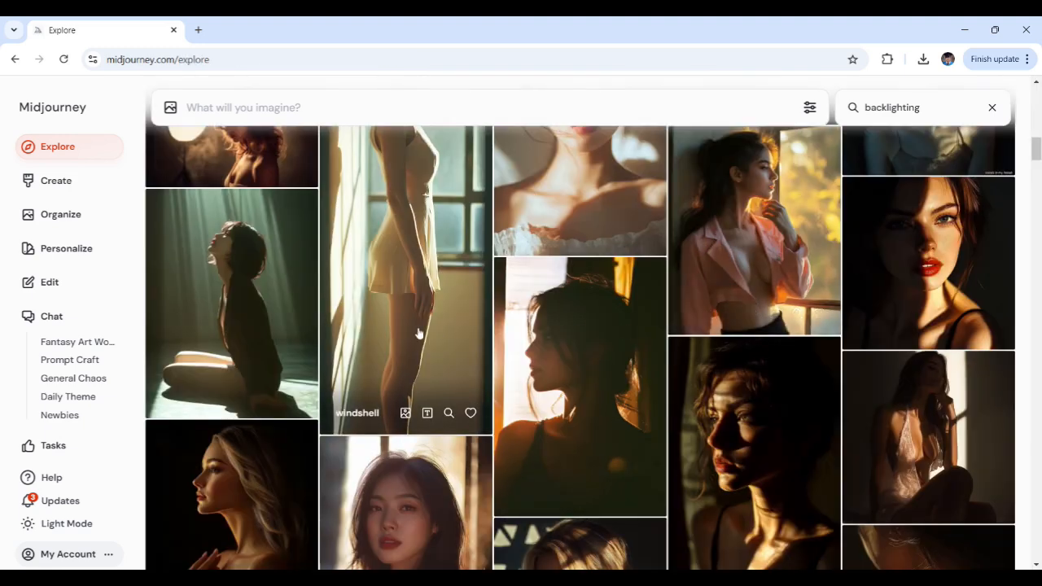
click(275, 309)
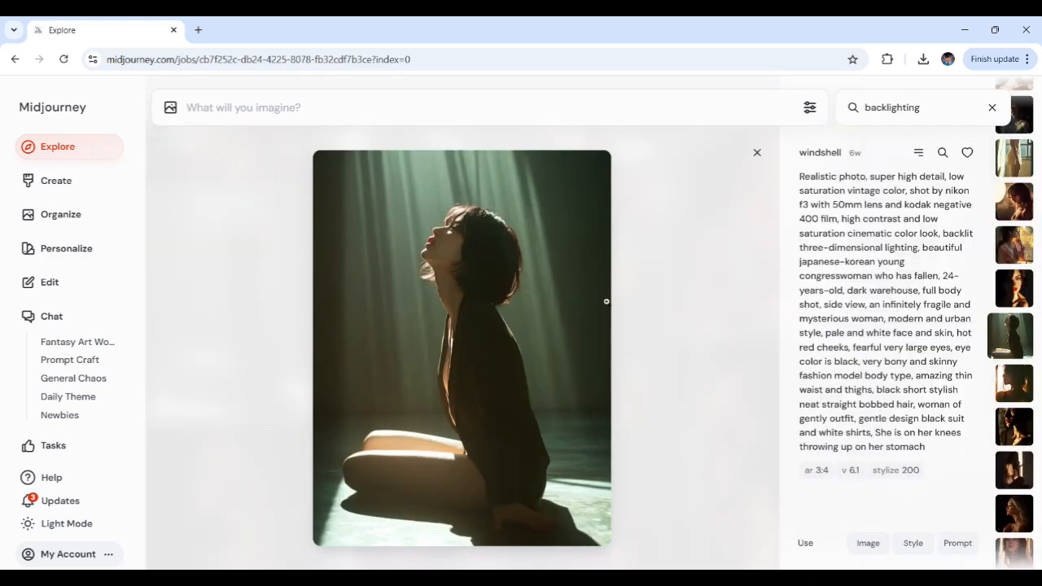
click(677, 276)
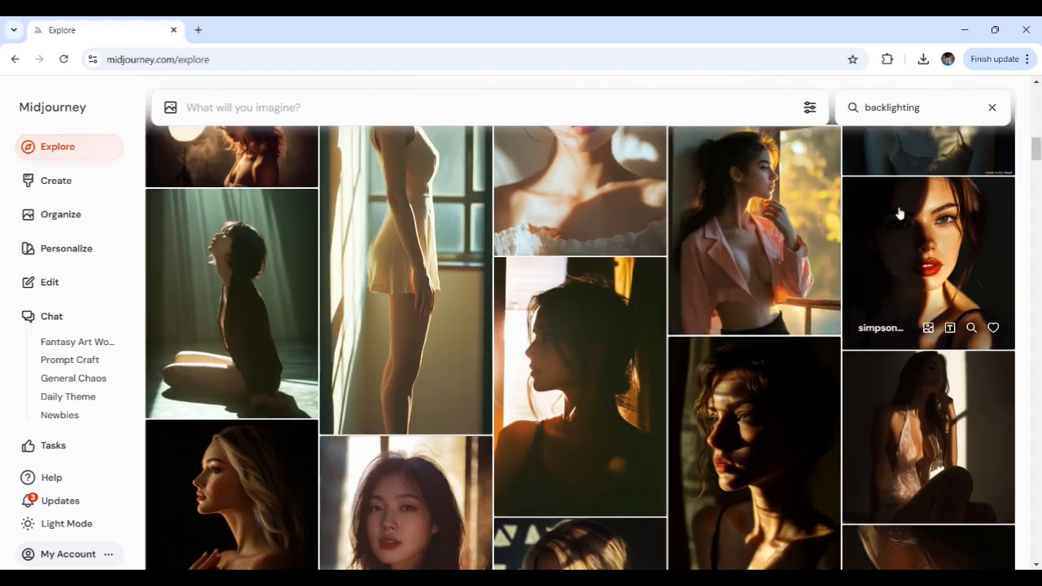
middle_click(1024, 268)
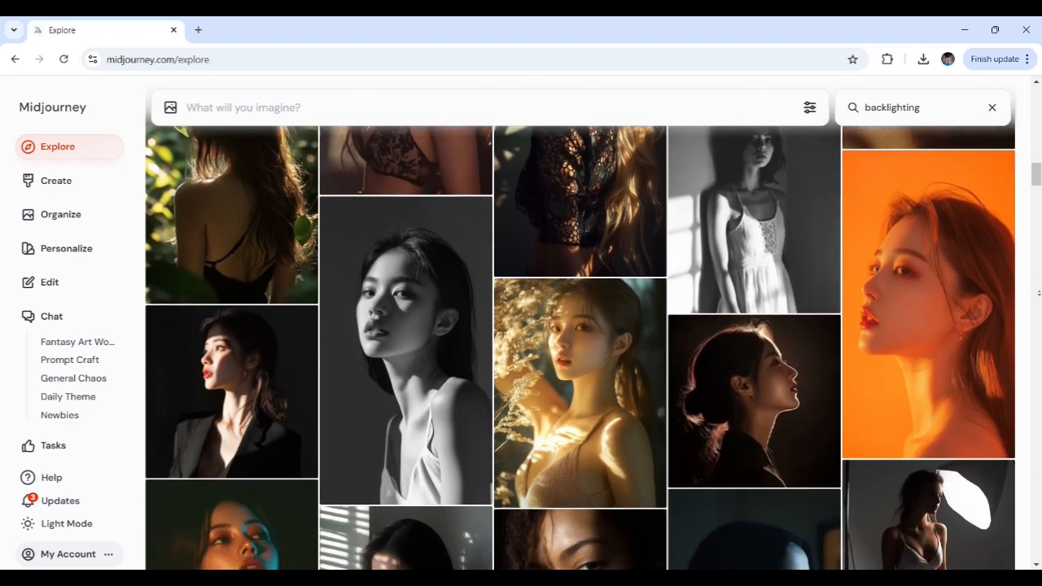
middle_click(971, 334)
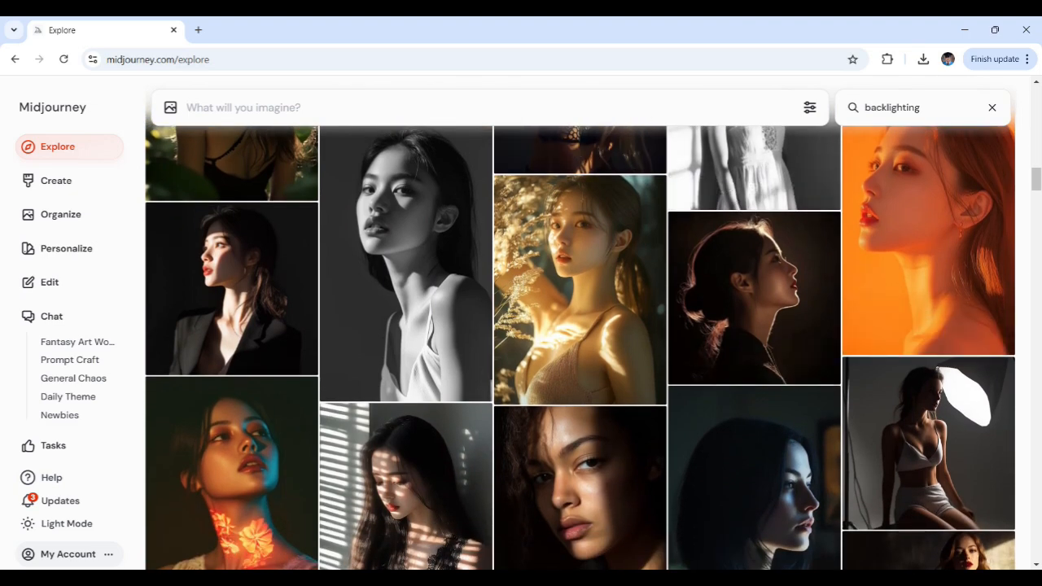
Generate images of a solitary figure on a cliff at sunset, backlit with a radiant glow, striking silhouette, warm colors, high-contrast, cinematic composition, 4K resolution, ethereal atmosphere
text(A solitary figure standing on a cliff at sunset, backlit with a radiant glow, creating a striking silhouette, warm colors blending with intense shadows, high-contrast, cinematic composition, 4K resolution, dramatic and ethereal atmosphere)
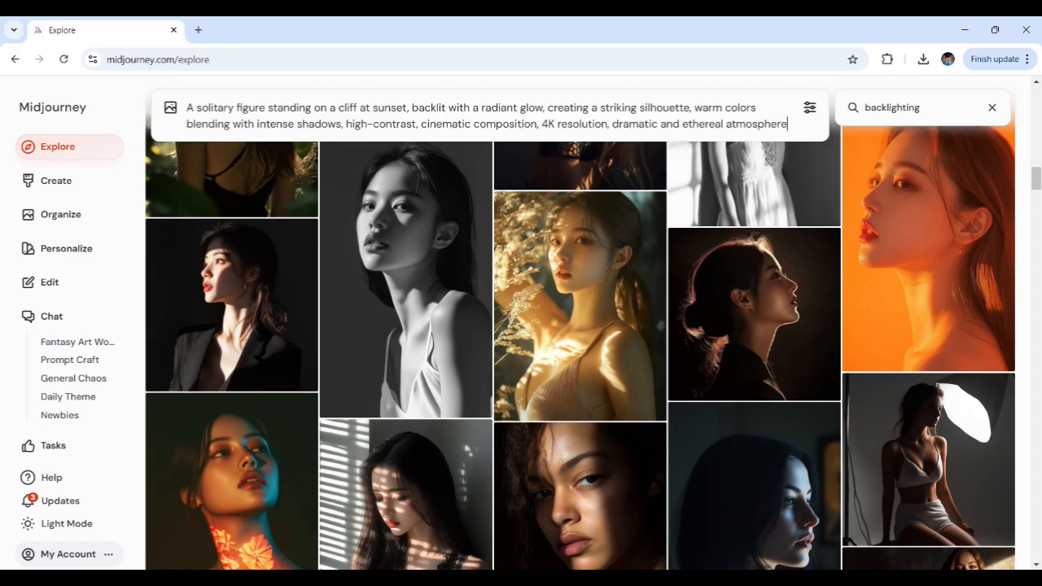
triple_click(757, 124)
click(711, 108)
key(Return)
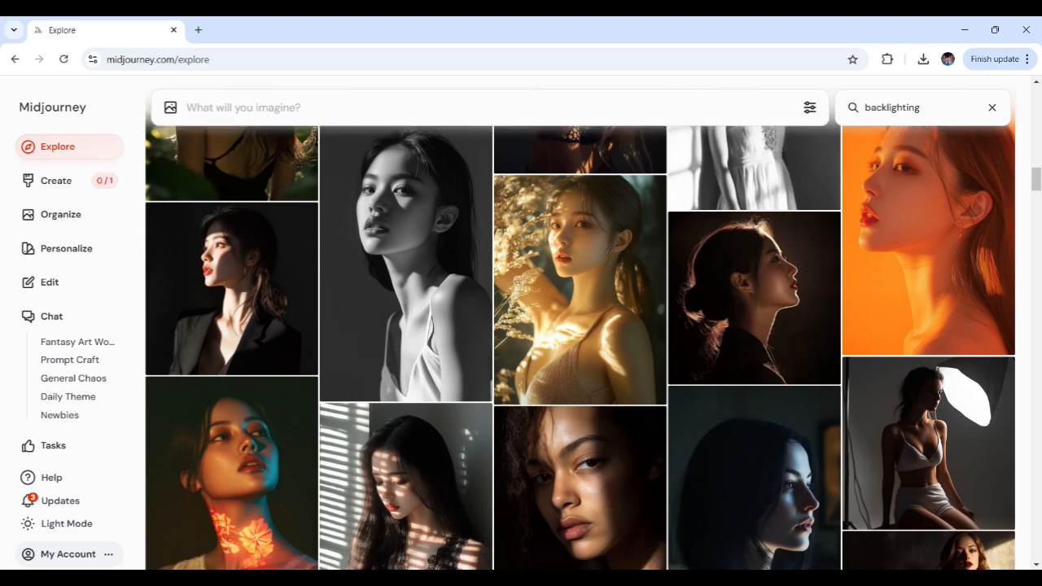
Examine each of the four generated cliff-at-sunset images at full size in the Create gallery
click(59, 182)
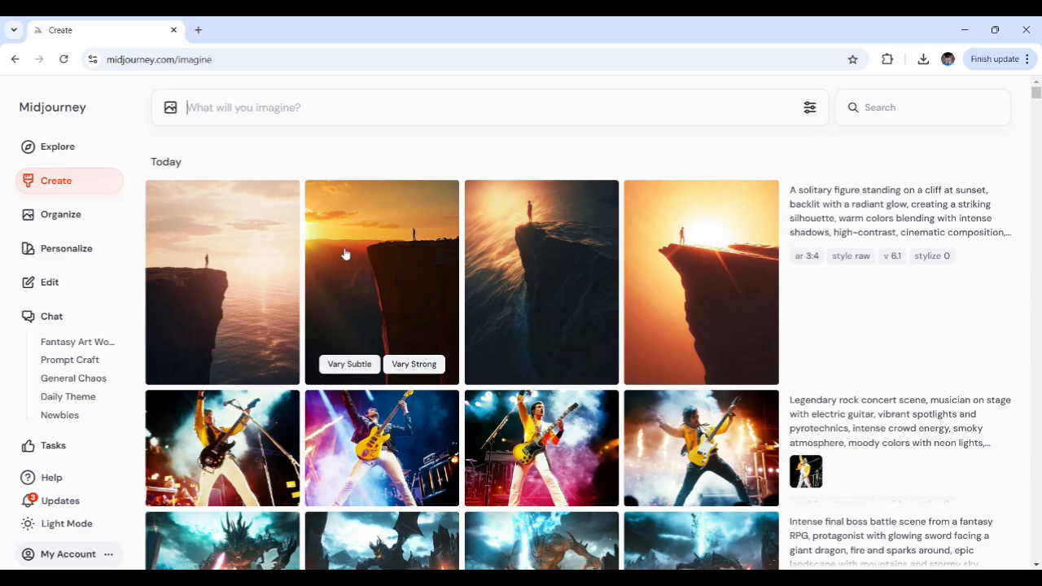
click(222, 274)
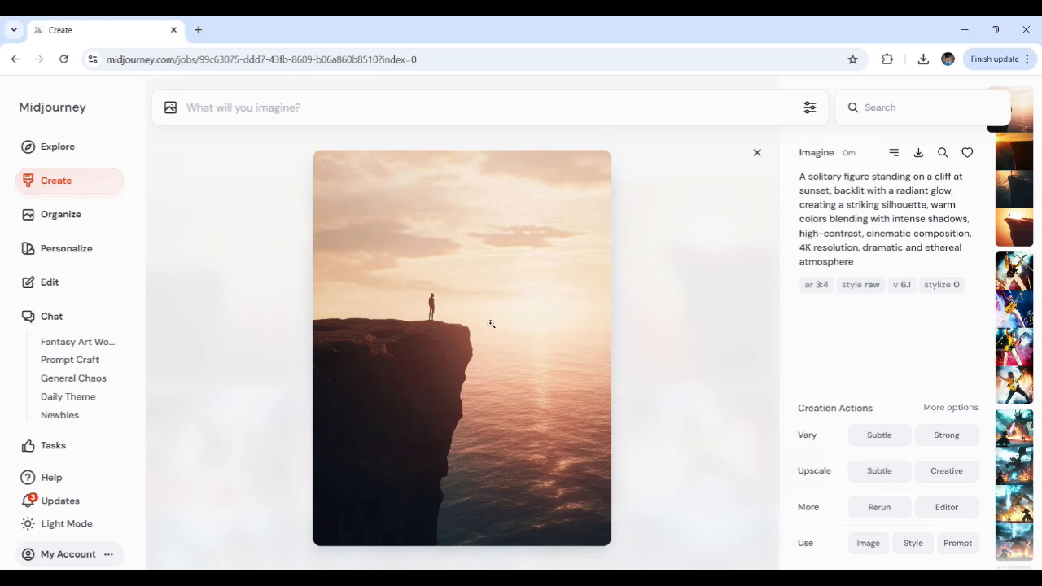
click(686, 336)
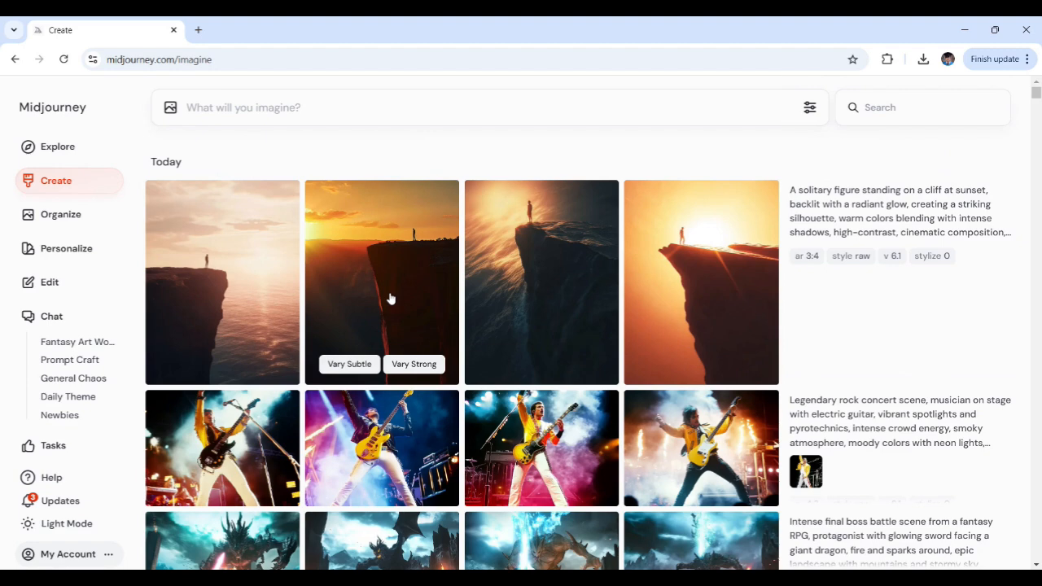
click(390, 299)
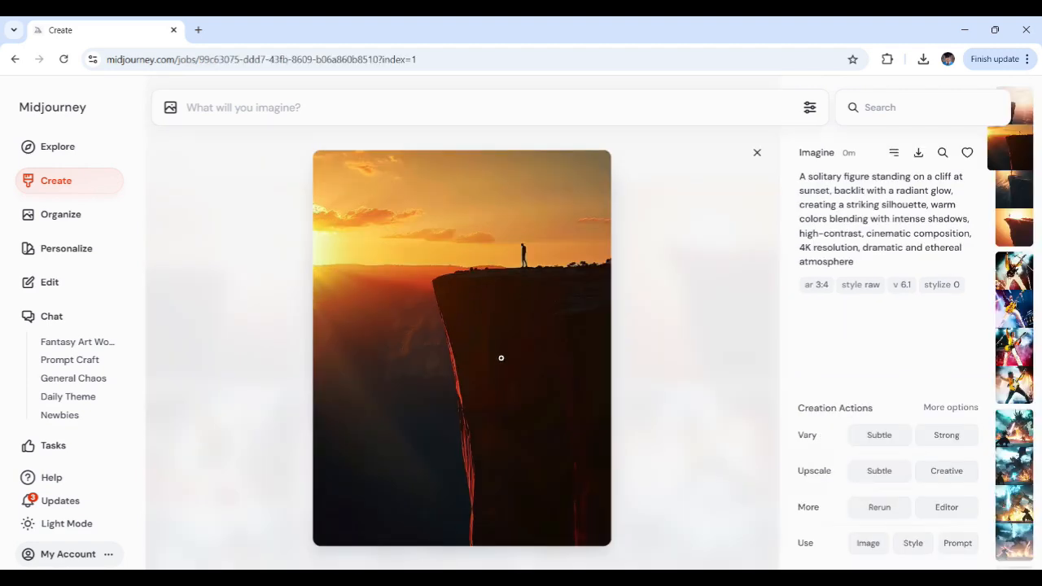
click(705, 378)
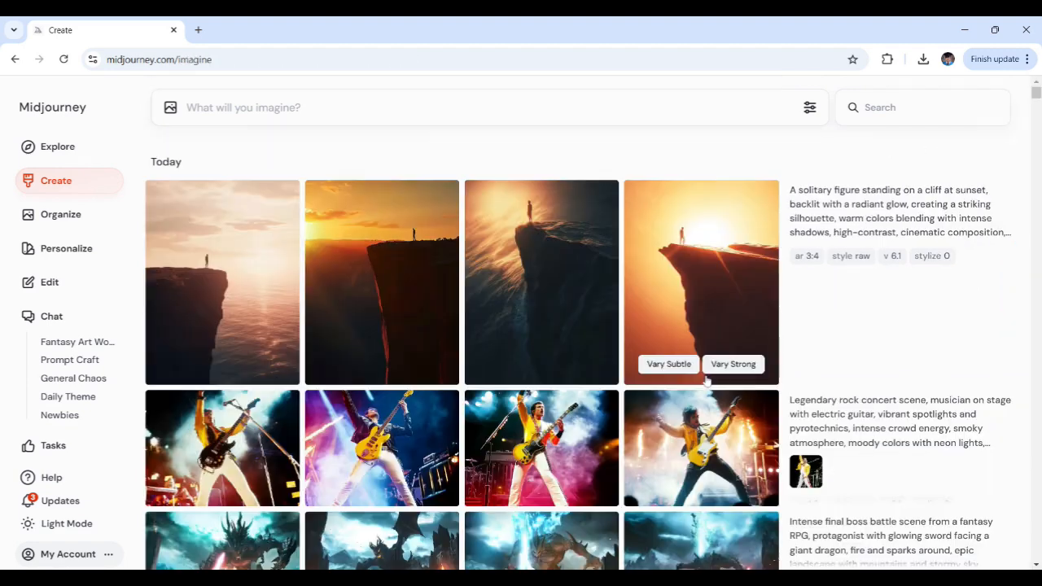
click(526, 291)
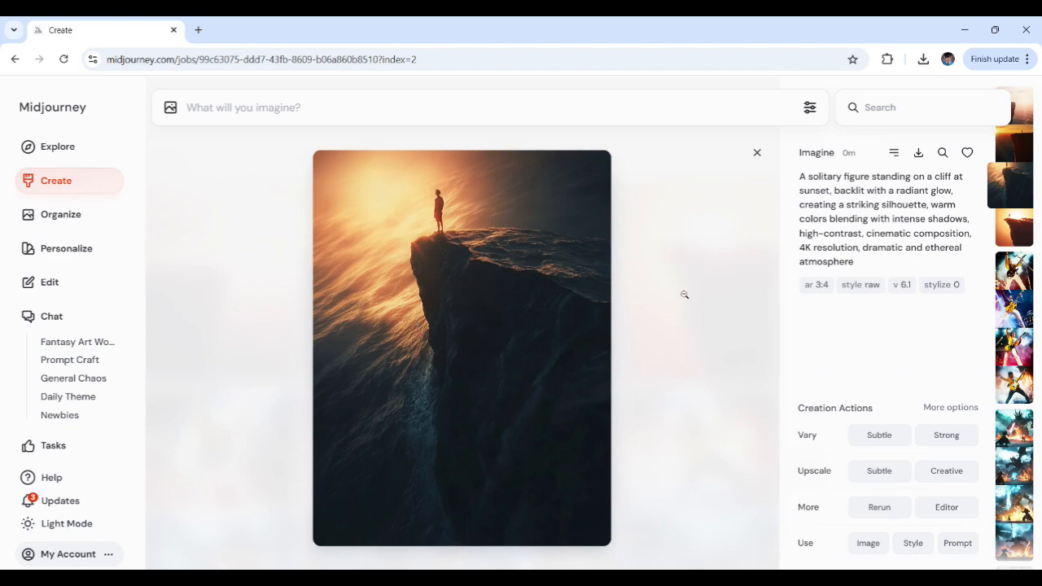
click(686, 294)
click(727, 293)
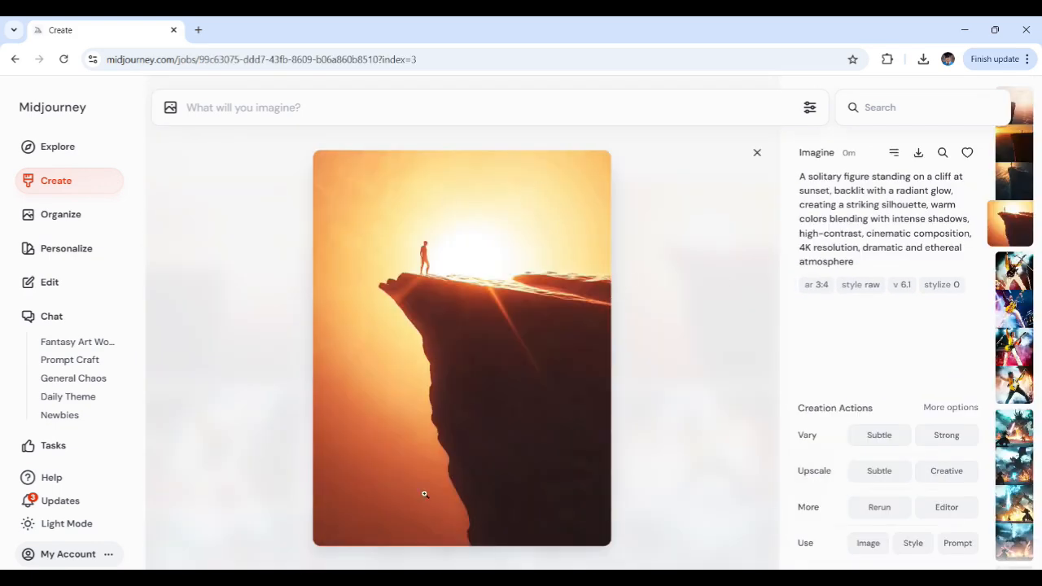
click(728, 293)
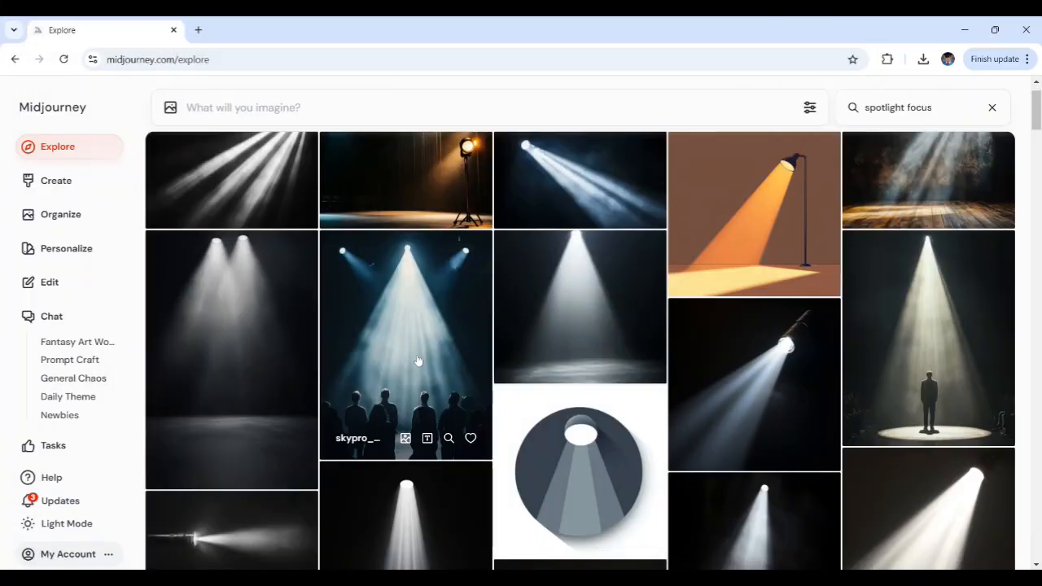
Browse the spotlight focus examples, viewing the actors under blue stage beams and the group standing in a lit circle
click(418, 356)
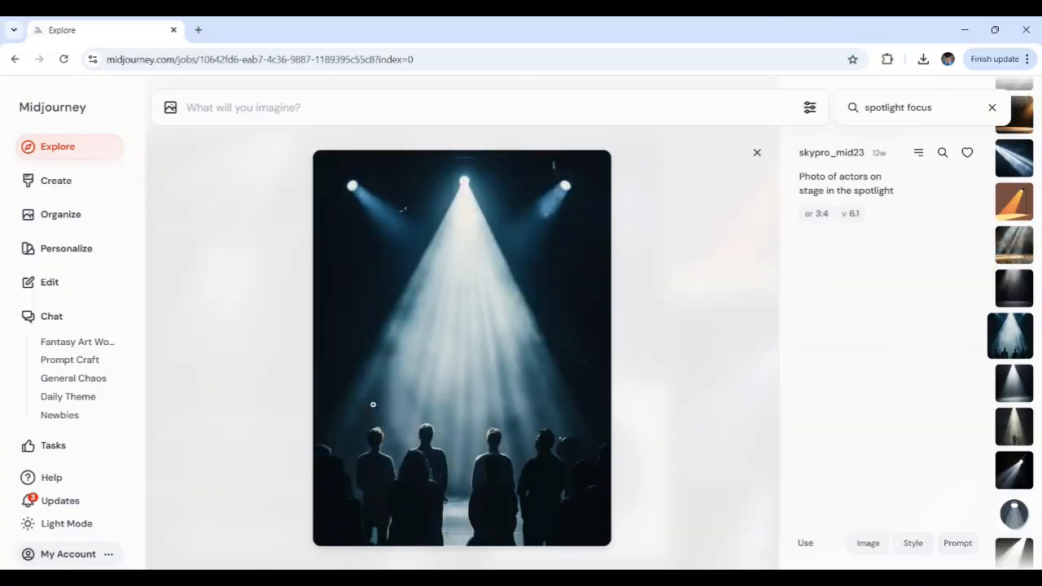
click(693, 310)
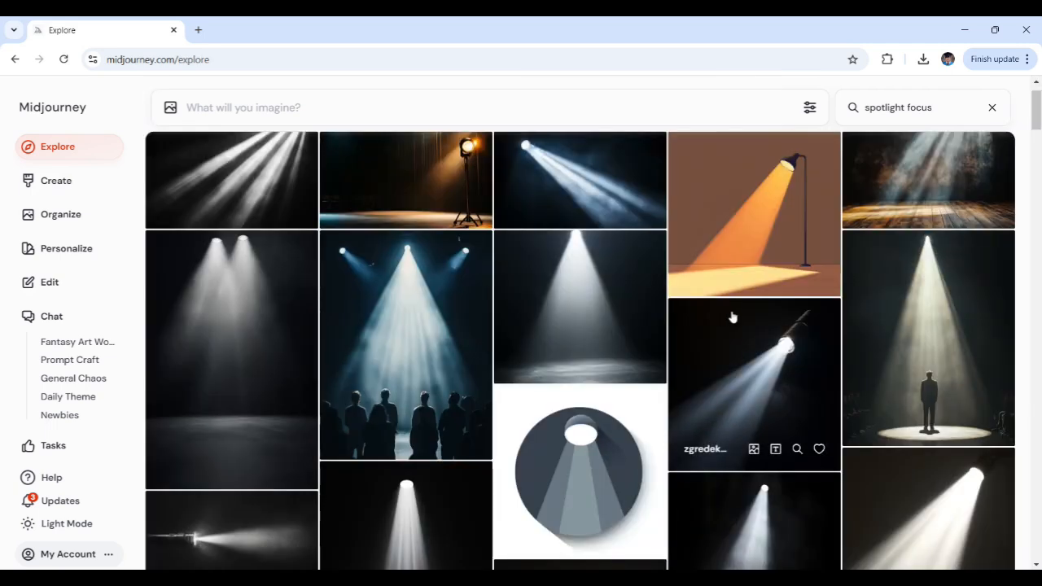
middle_click(1027, 295)
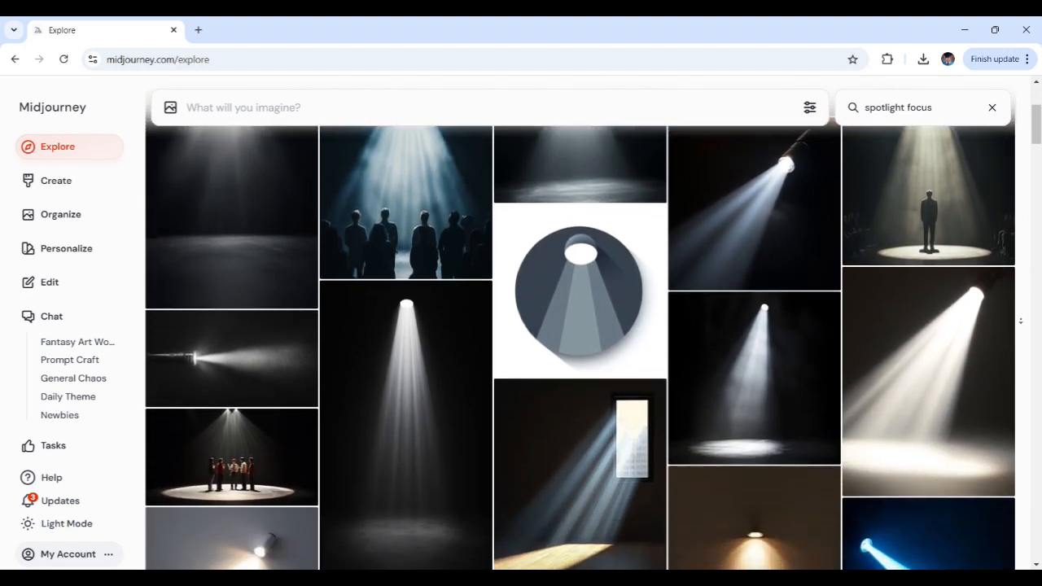
middle_click(1027, 303)
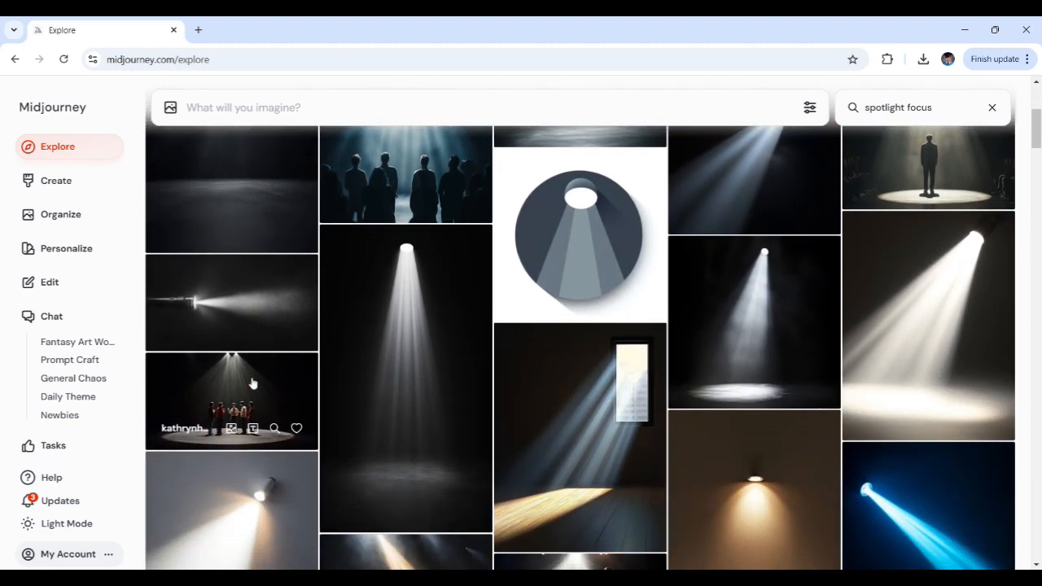
click(214, 390)
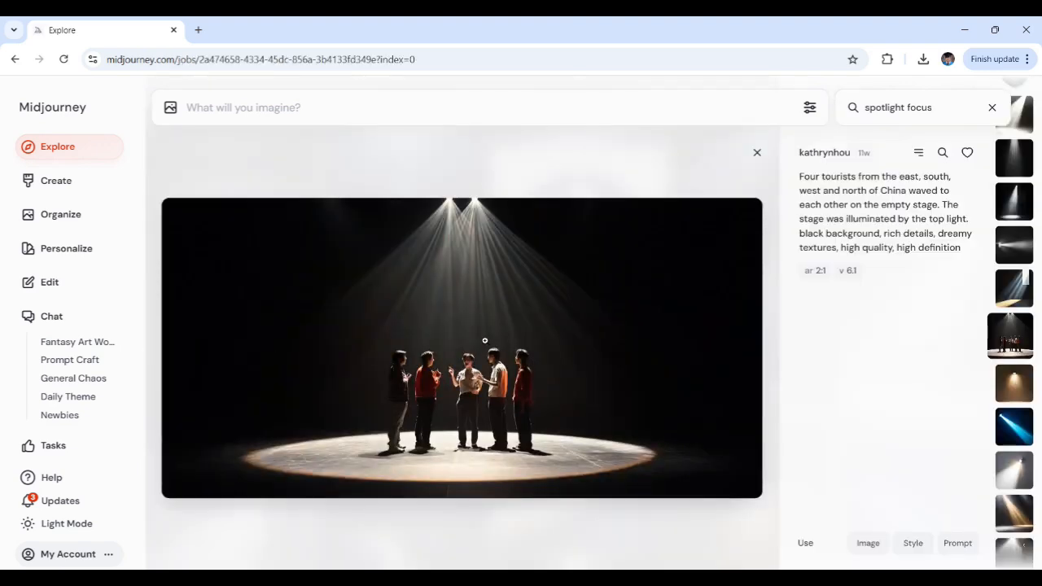
click(756, 155)
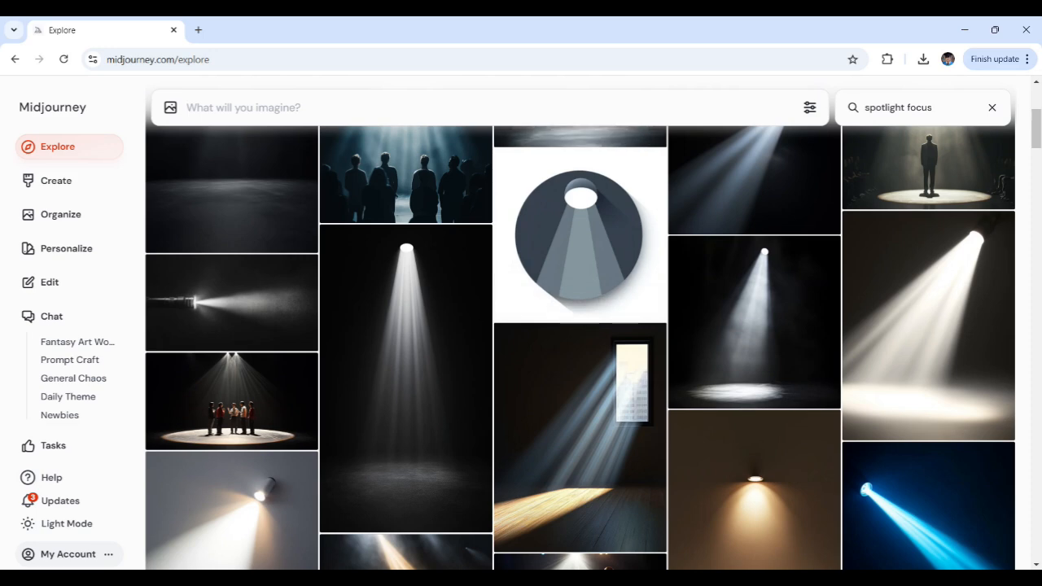
Generate images of a lone dancer on a dimly lit stage under a single intense spotlight, sharp shadows, dark background, high contrast, cinematic lighting, 8K detail
click(313, 104)
text(A lone dancer on a dimly lit stage, illuminated by a single, intense spotlight from above, sharp shadows cast across the floor, dark background, high contrast, cinematic lighting, capturing the grace and tension in each line and movement, 8K detail)
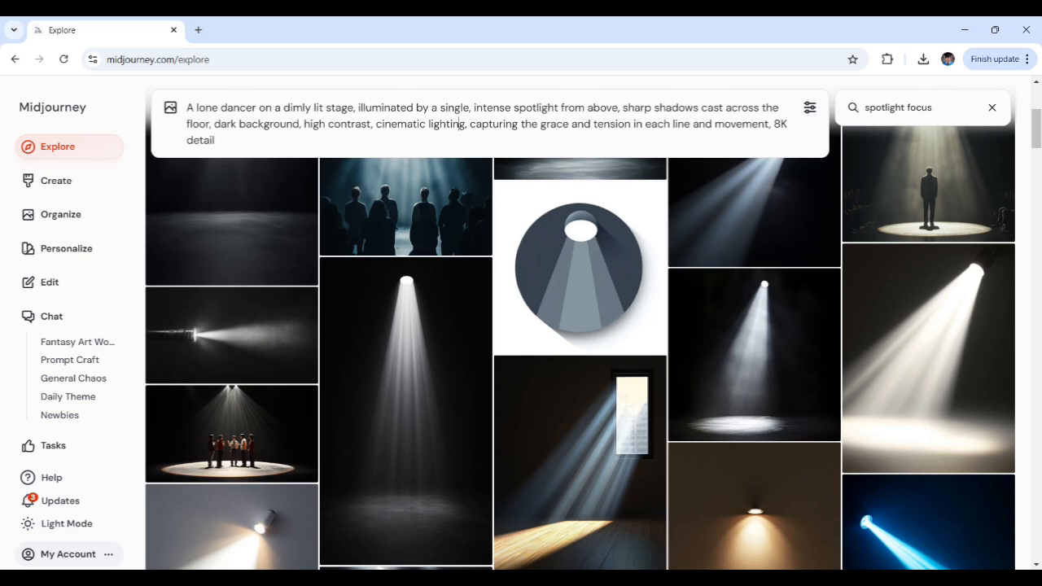
drag(310, 124, 372, 125)
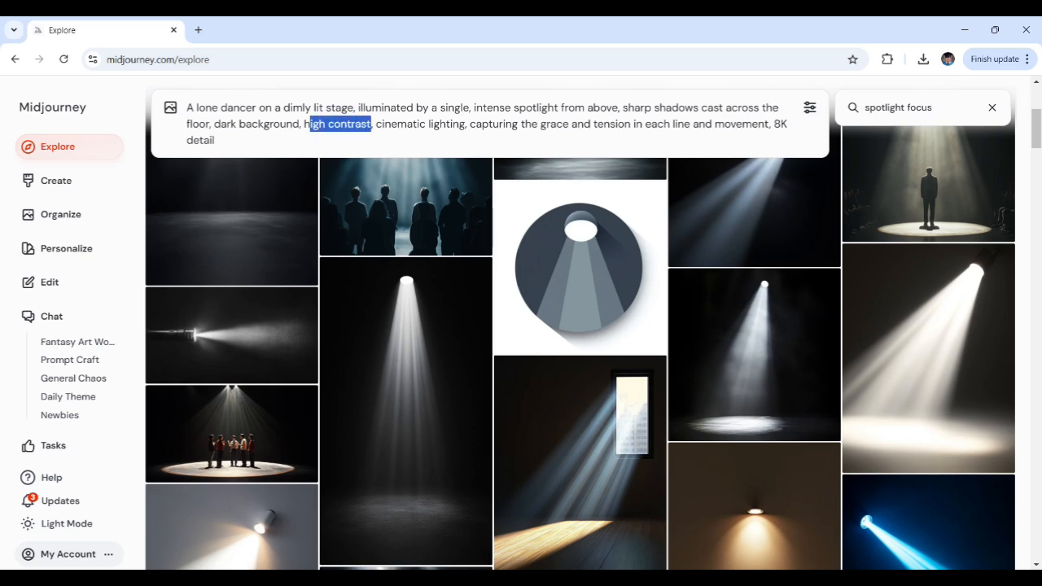
click(215, 141)
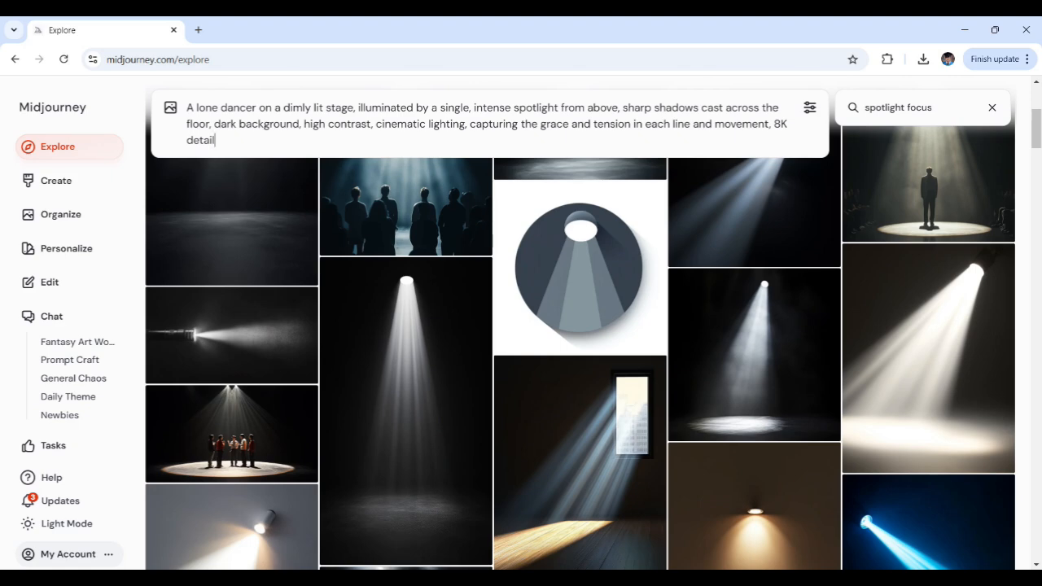
key(Return)
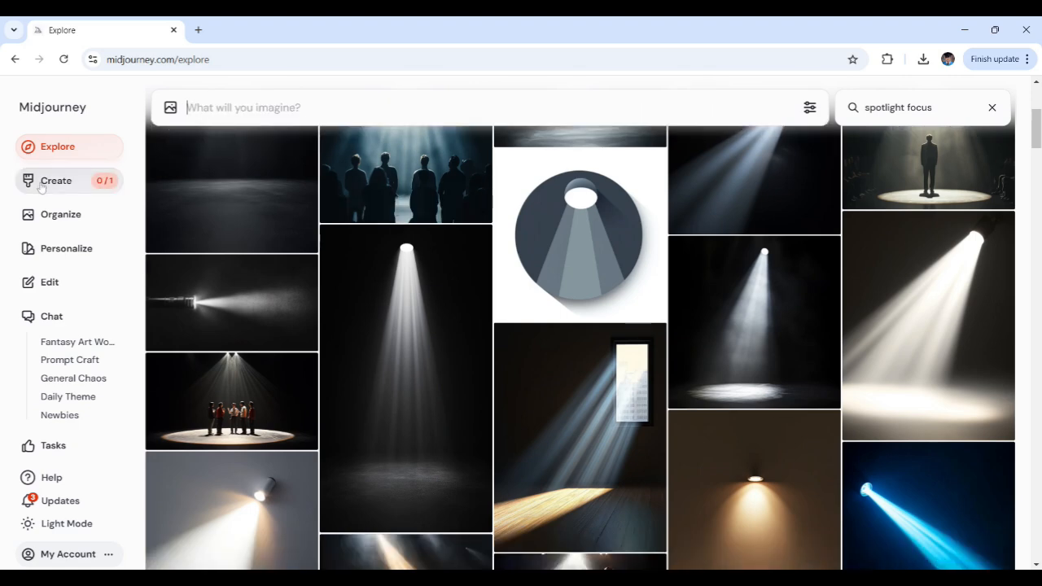
Examine each of the four generated spotlight dancer images at full size in the Create gallery
click(44, 181)
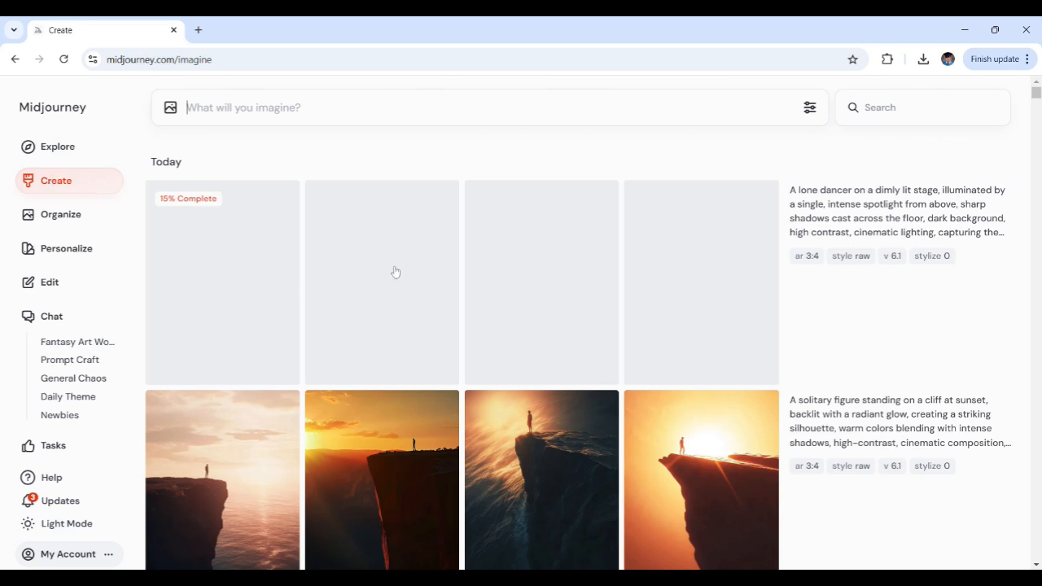
mouse_move(848, 267)
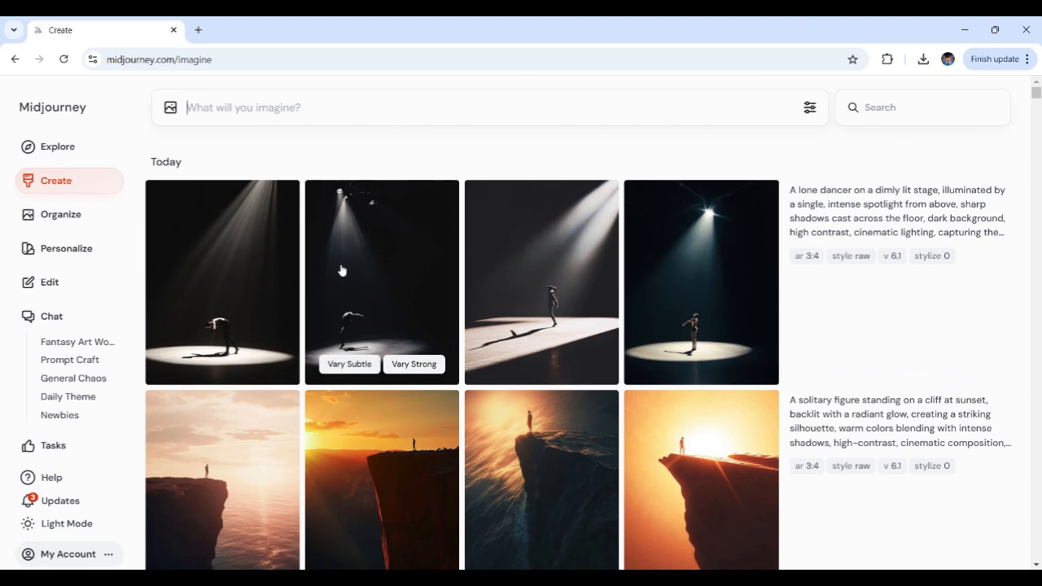
click(239, 295)
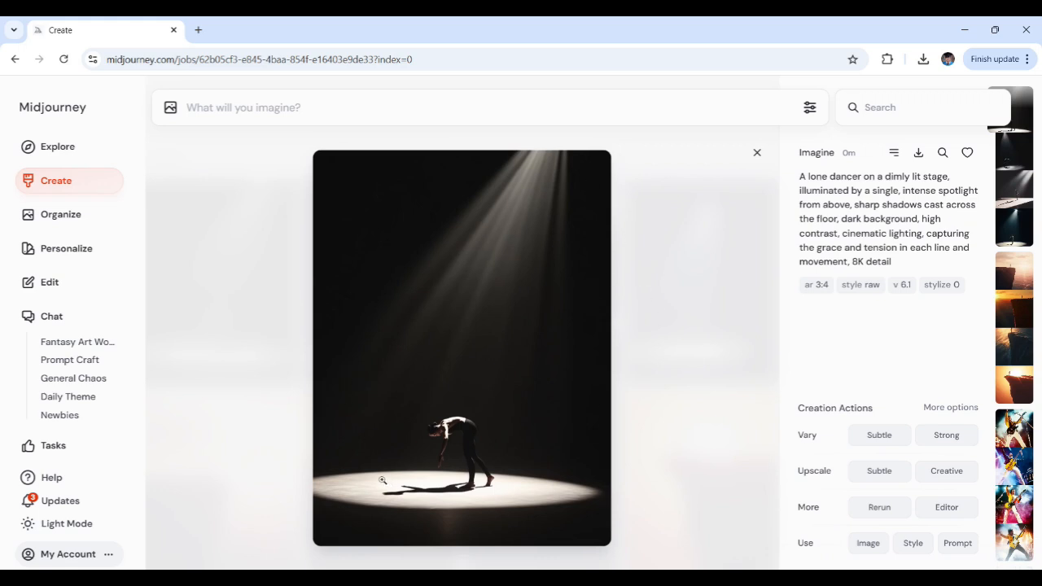
click(692, 367)
click(416, 292)
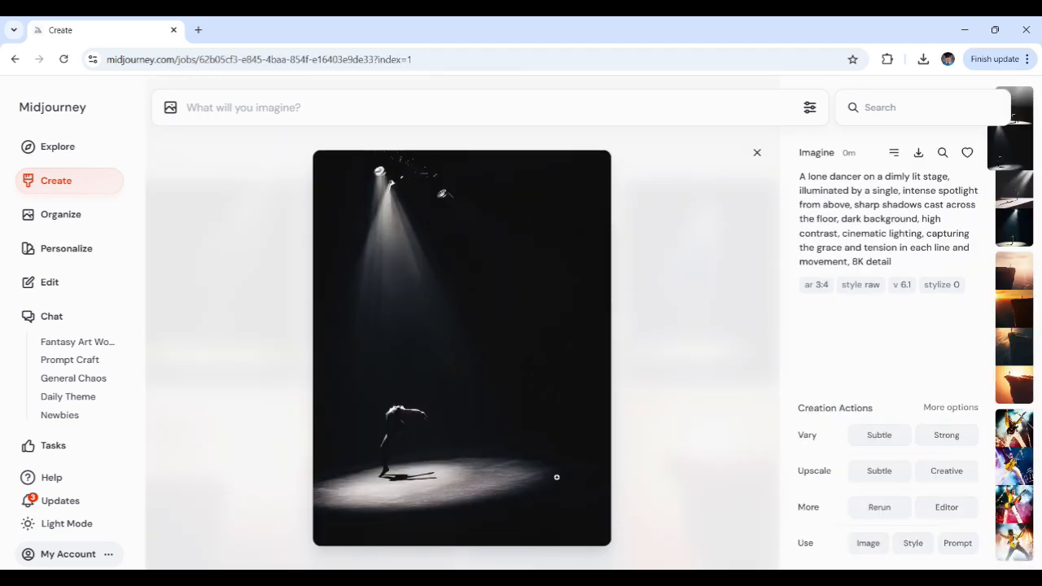
click(686, 356)
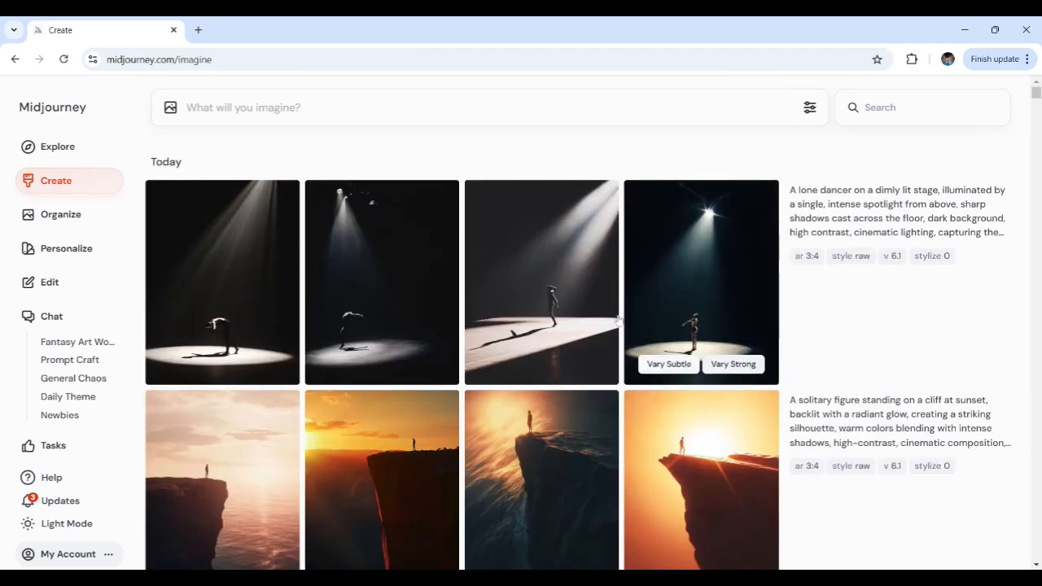
click(521, 285)
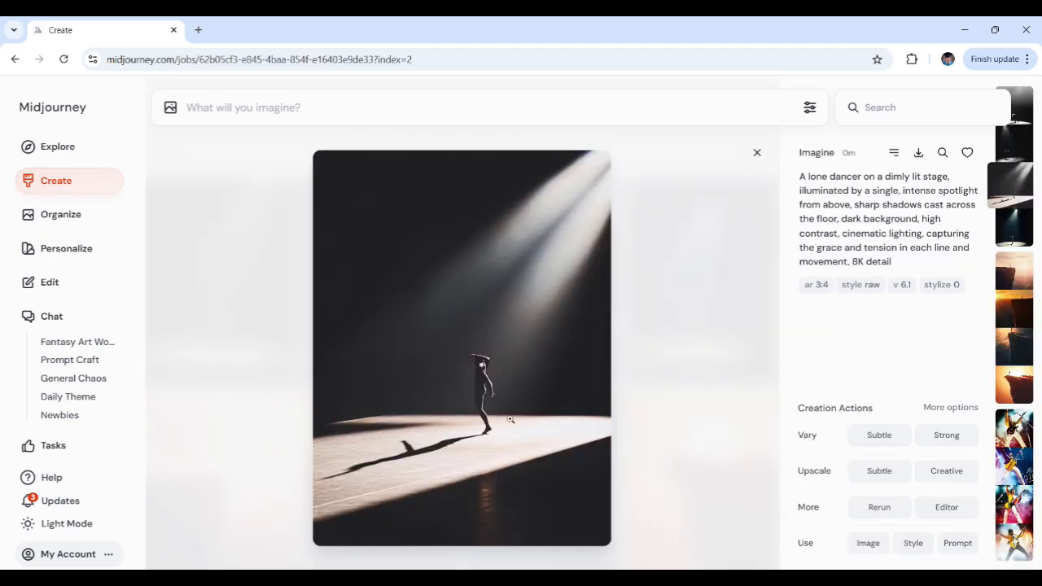
click(694, 345)
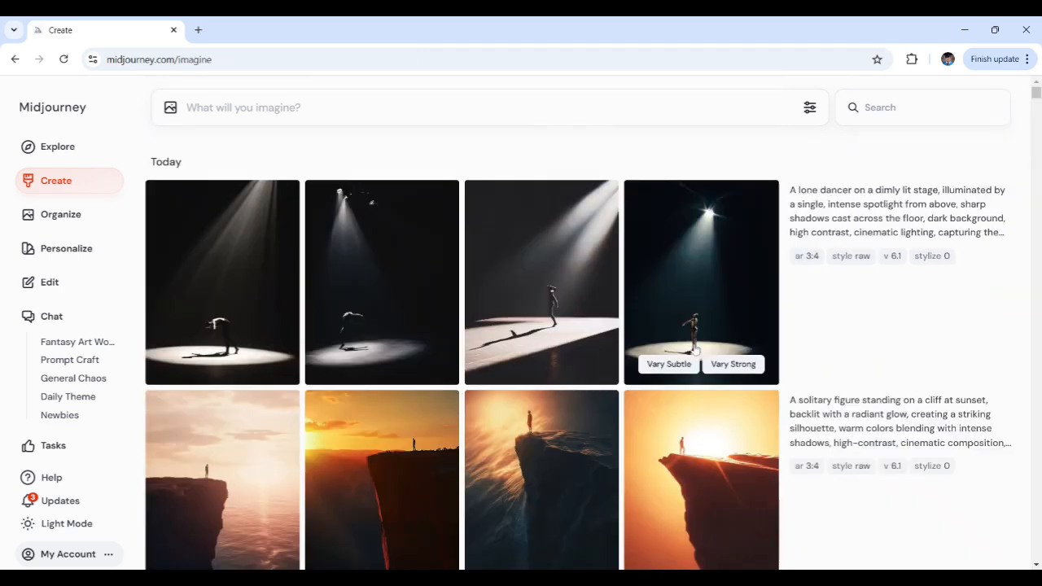
click(689, 295)
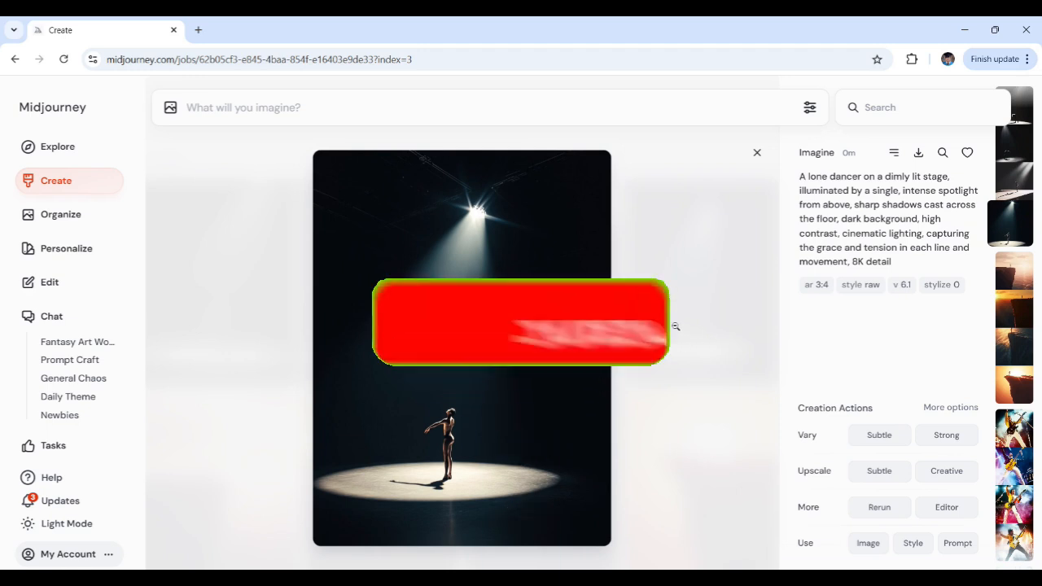
Return from the enlarged dancer image to the gallery and view the rim-lighting example of a man beside a parked car at night
click(694, 293)
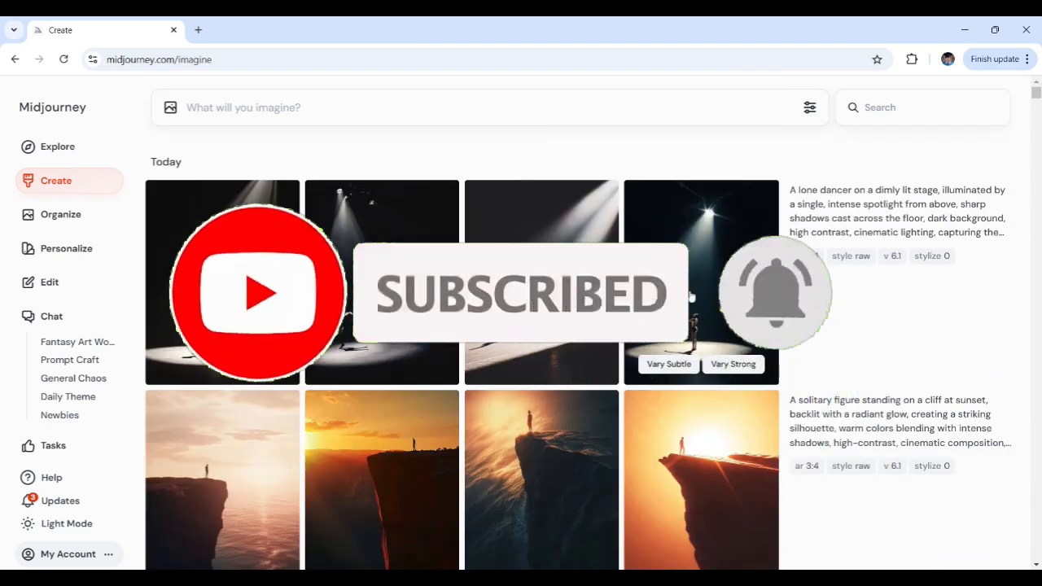
click(694, 292)
click(769, 322)
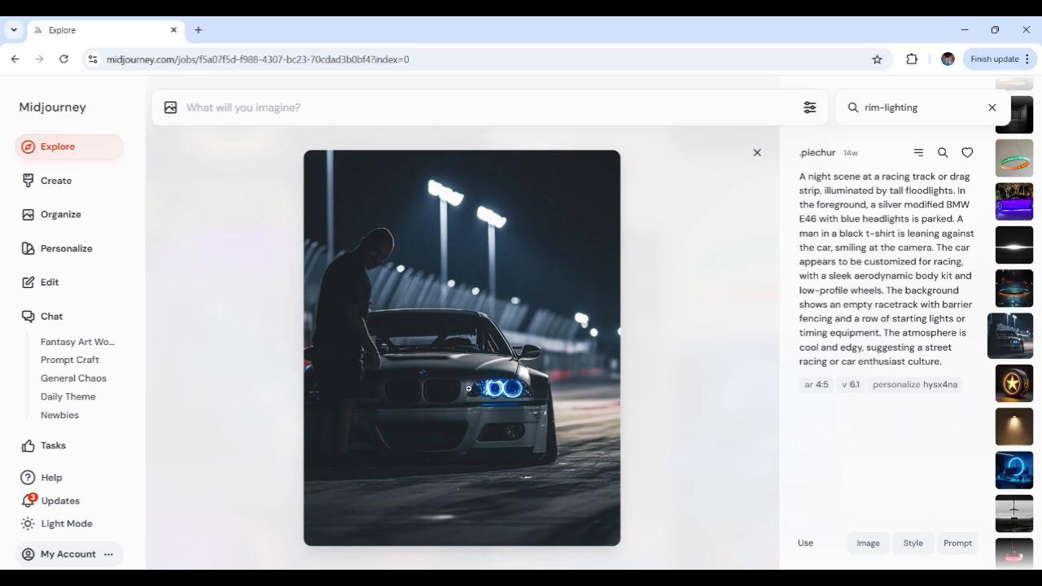
click(727, 158)
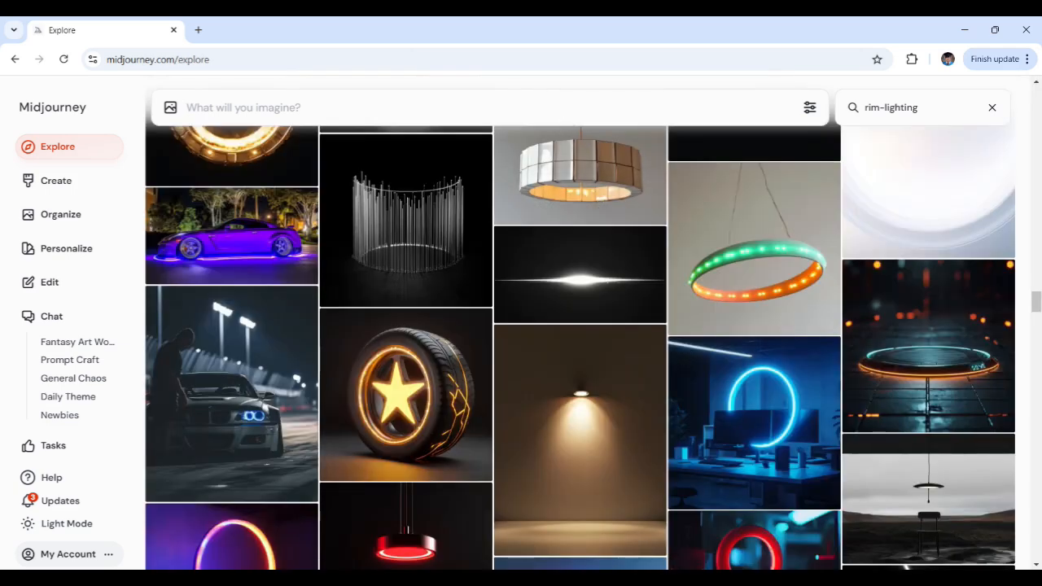
Generate images of a cloaked figure among tall trees at dusk with faint blue rim light, mysterious atmosphere, dark shadows, soft outline glow, realistic detail, high resolution
click(246, 120)
text(A forest at dusk, a cloaked figure standing among tall trees with a faint blue rim light around the edges, mysterious atmosphere, dark shadows filling the scene, soft glow highlighting the figure's outline, realistic detail, high resolution)
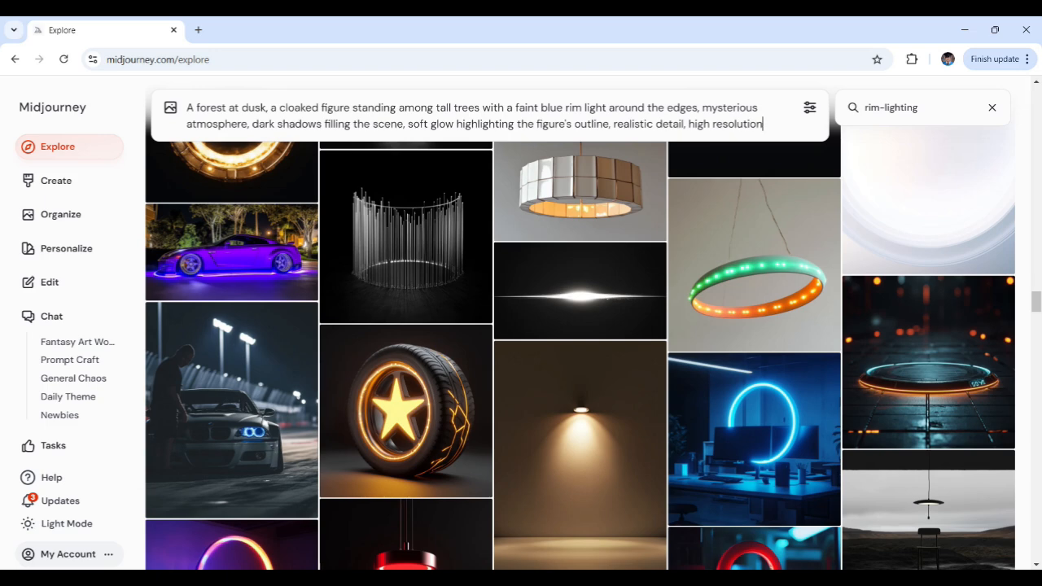
double_click(574, 108)
double_click(596, 107)
click(691, 107)
drag(702, 107, 247, 124)
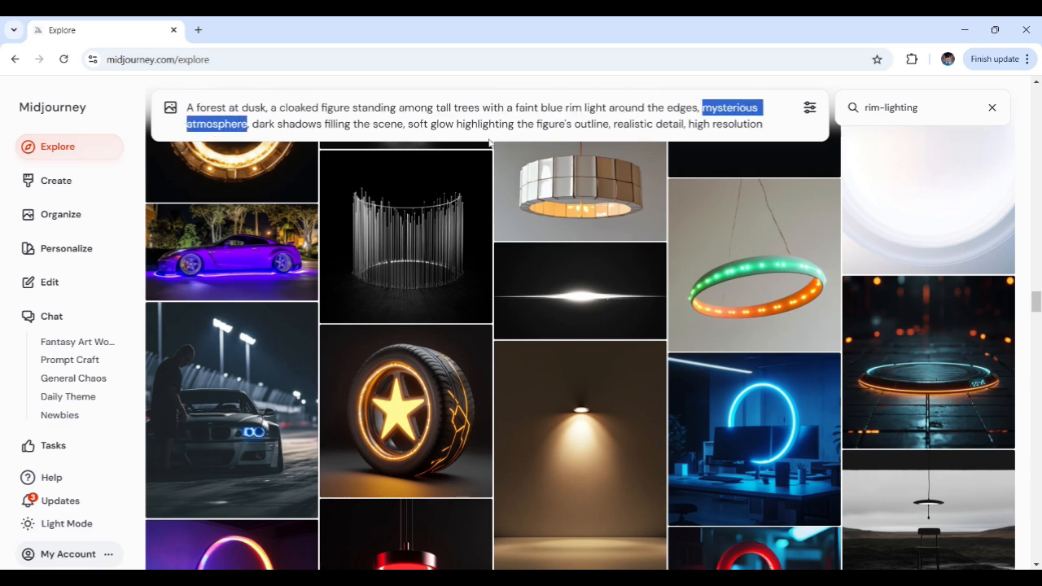
double_click(554, 124)
double_click(591, 123)
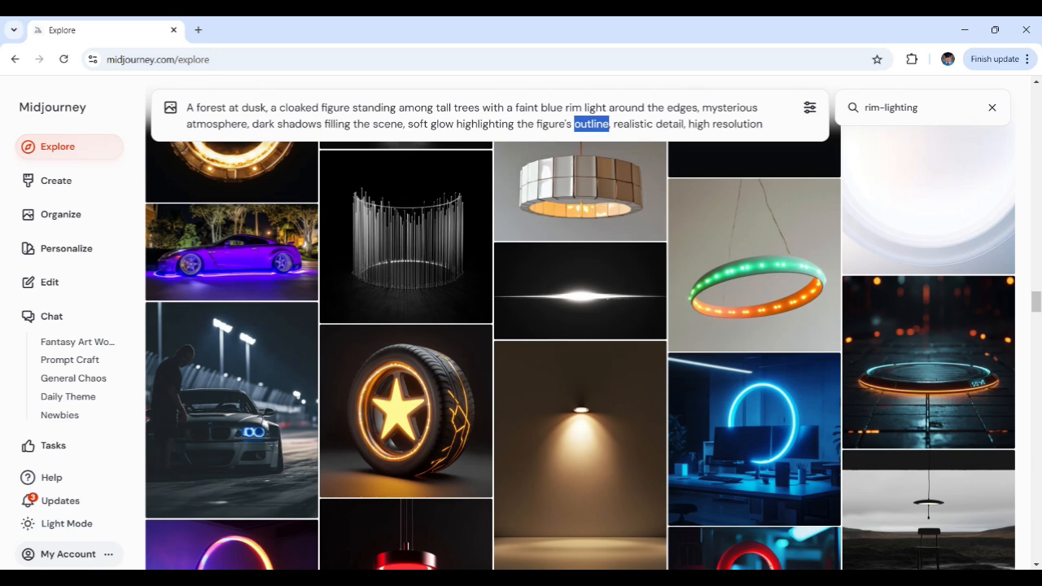
double_click(669, 123)
click(763, 124)
key(Return)
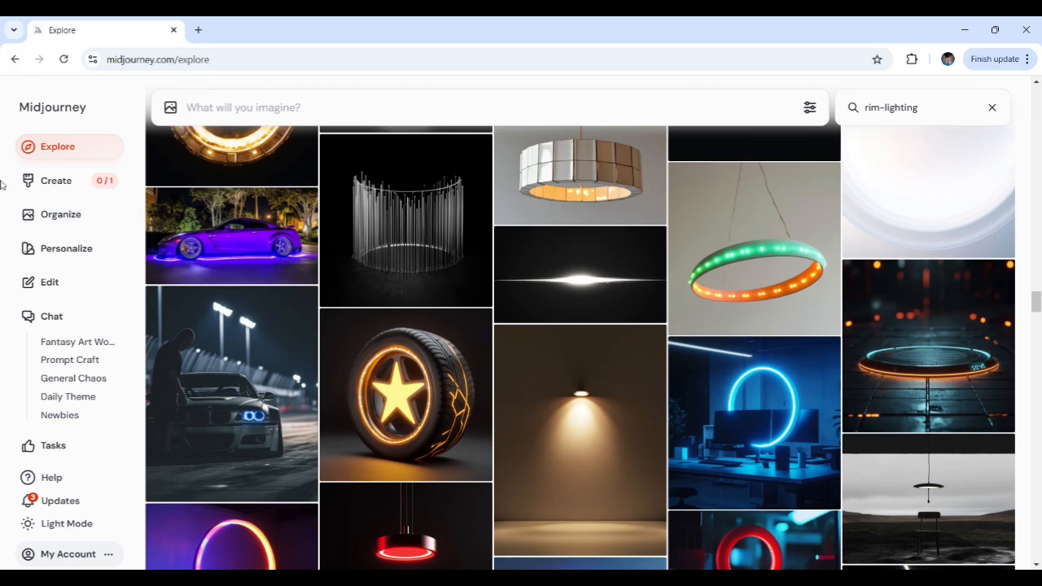
Examine each of the four generated cloaked-figure forest images at full size in the Create gallery
click(50, 192)
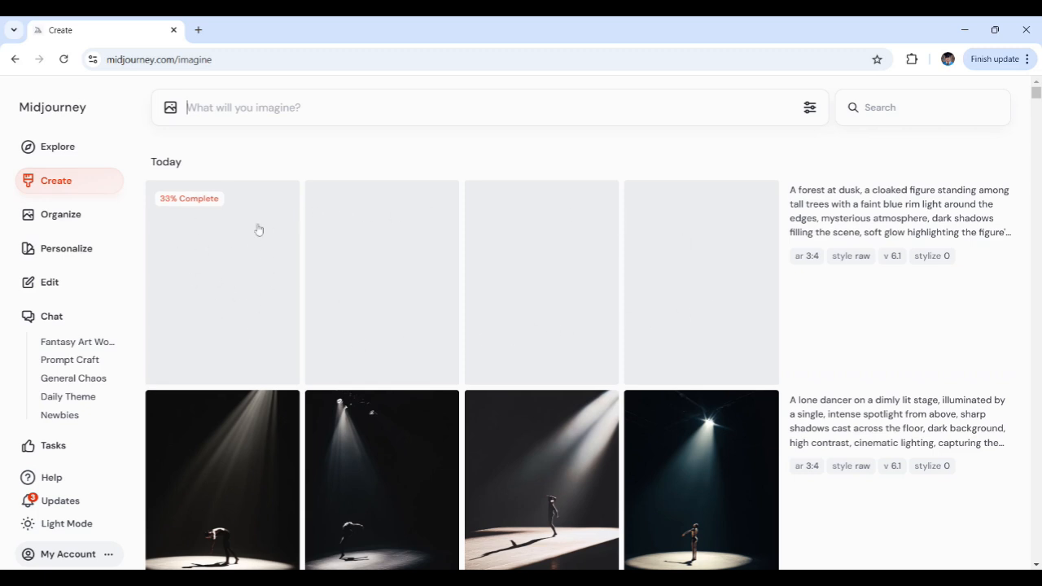
mouse_move(795, 316)
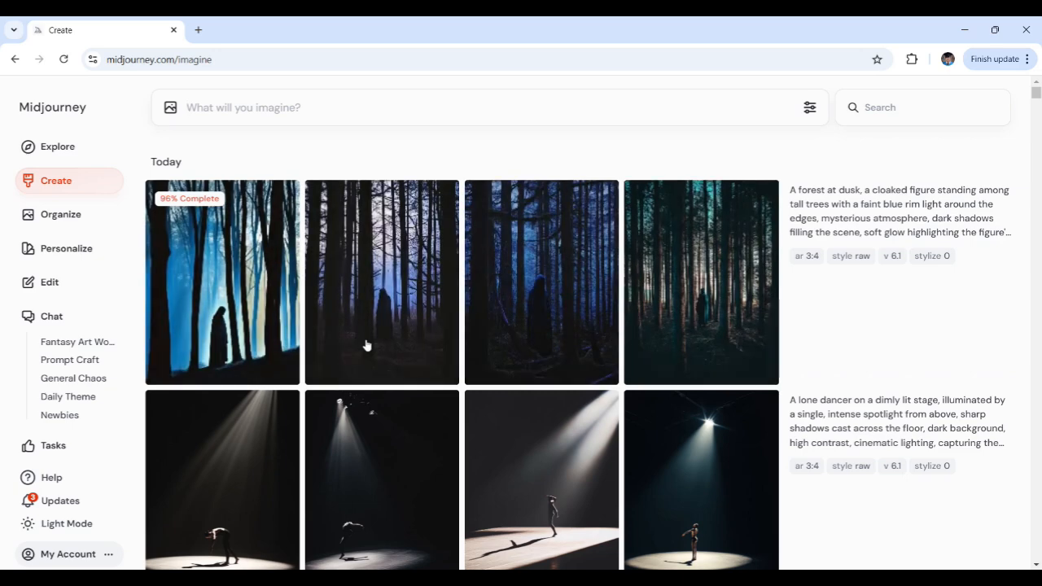
mouse_move(200, 339)
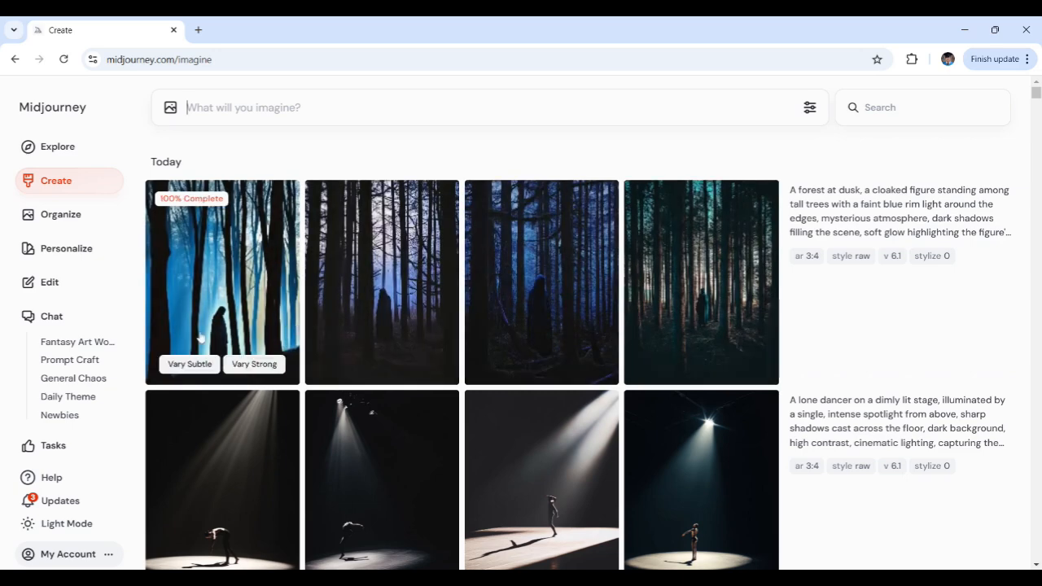
click(246, 281)
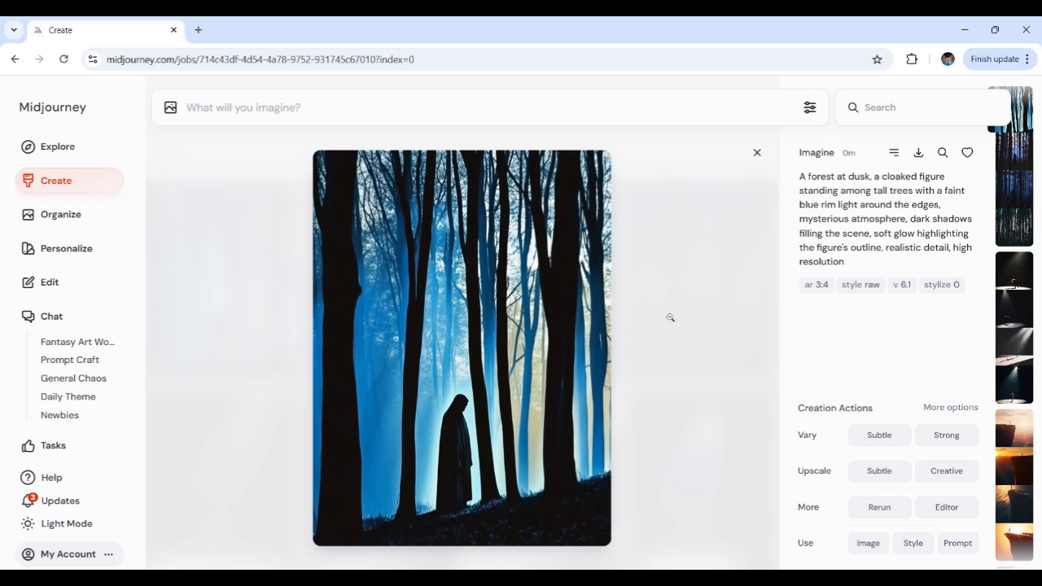
click(725, 268)
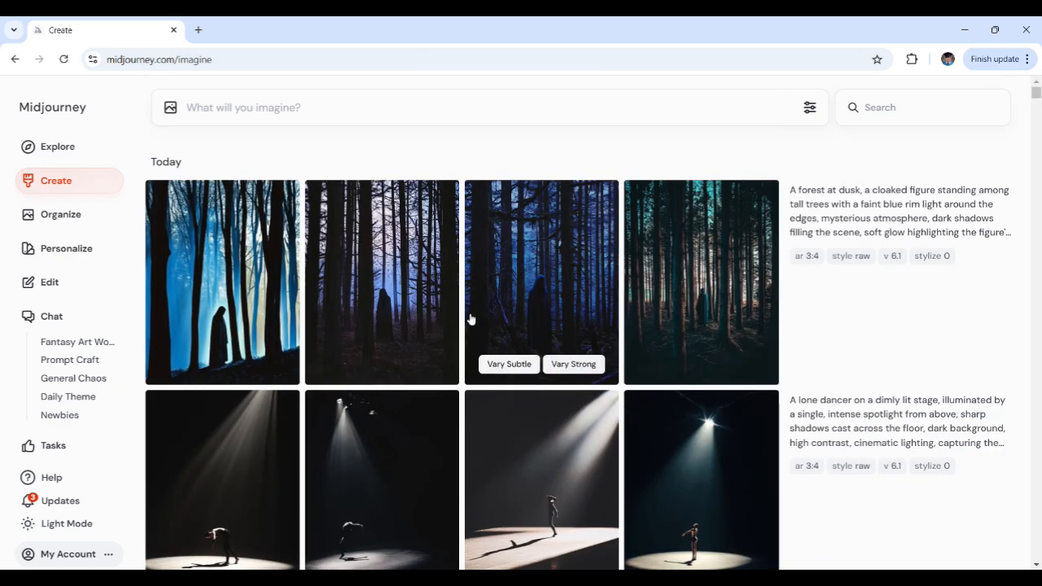
click(422, 287)
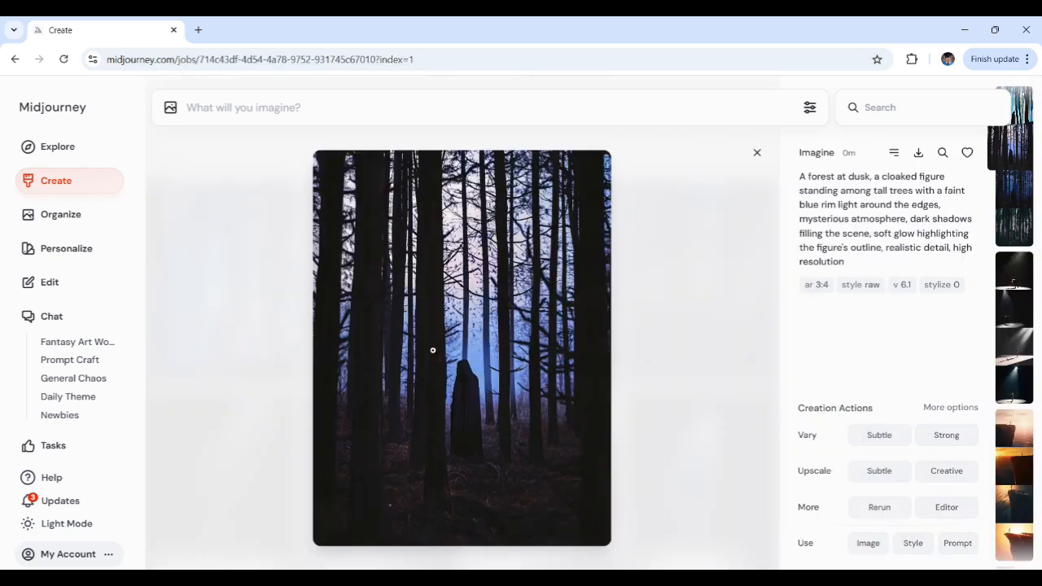
click(663, 262)
click(542, 263)
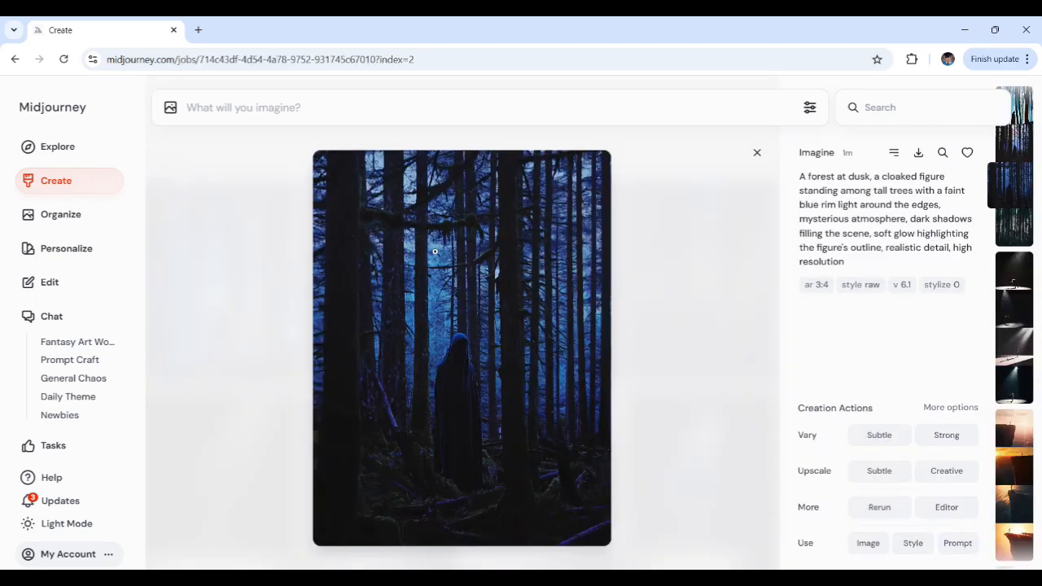
click(719, 294)
click(704, 282)
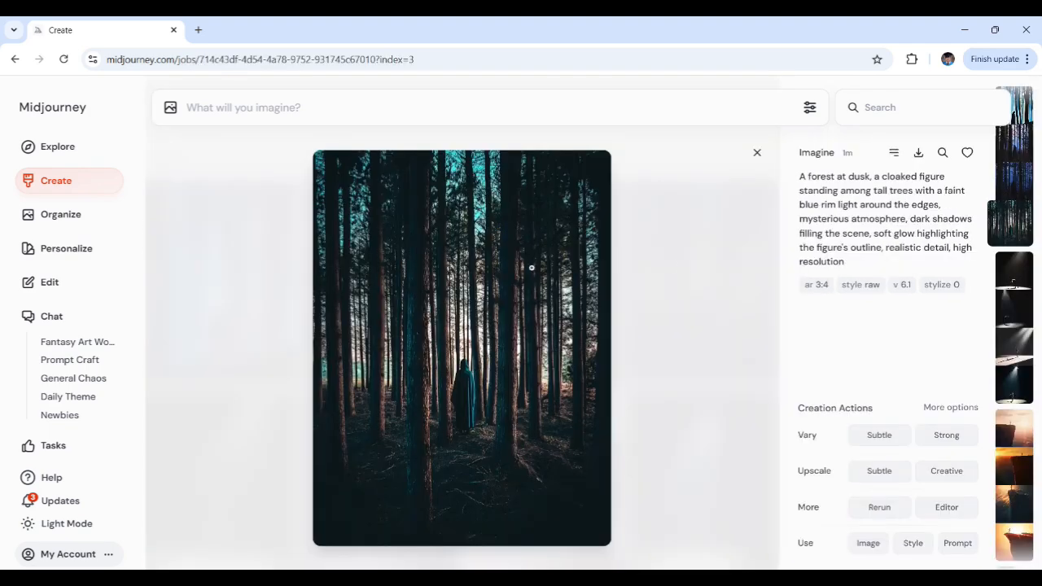
click(685, 311)
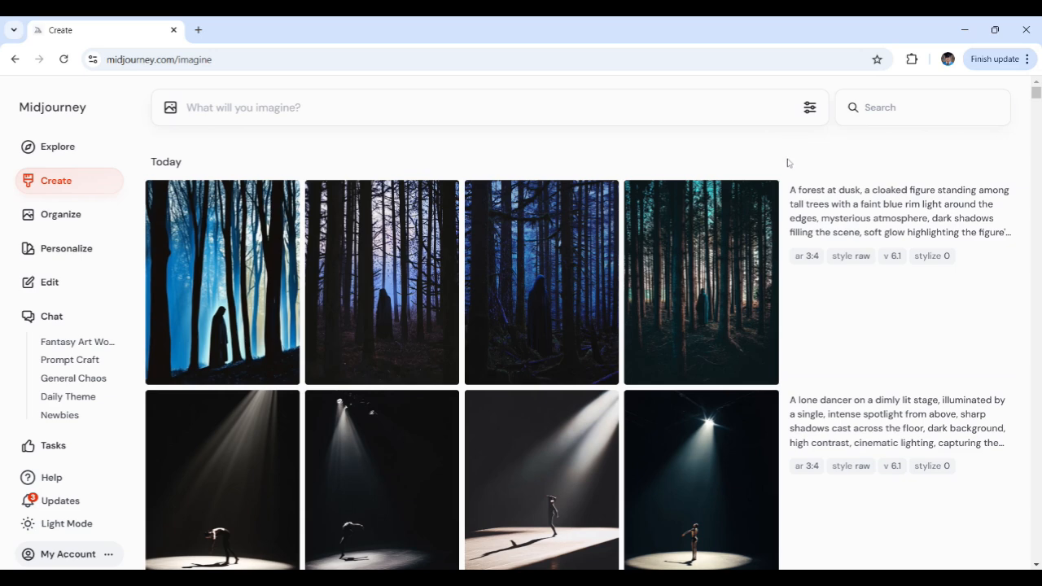
Review the forest rim-light, spotlight dancer and cliff-at-sunset image sets together in the Create gallery
scroll(789, 162, down, 1)
scroll(790, 180, down, 2)
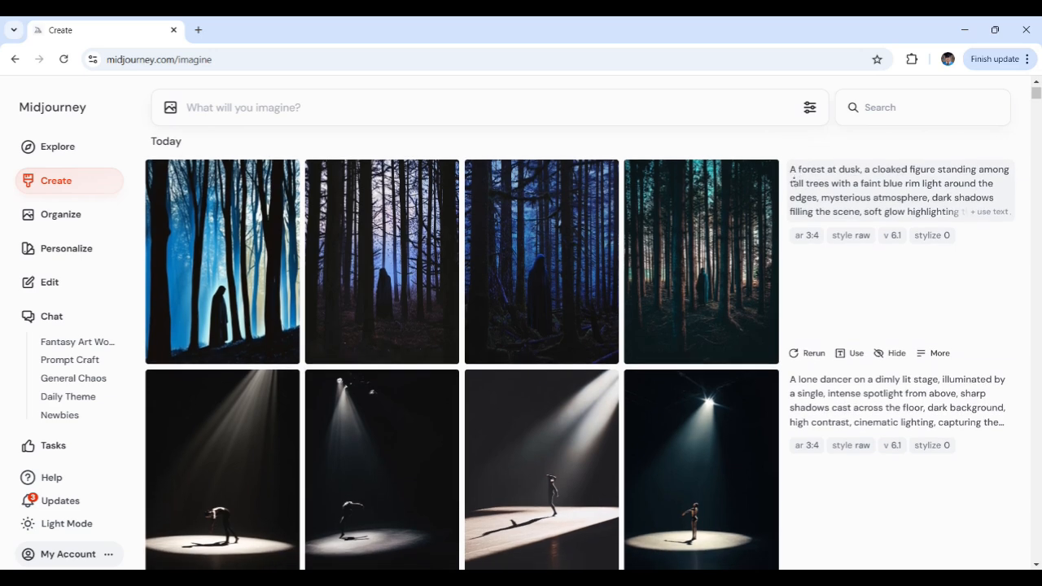
scroll(789, 181, down, 2)
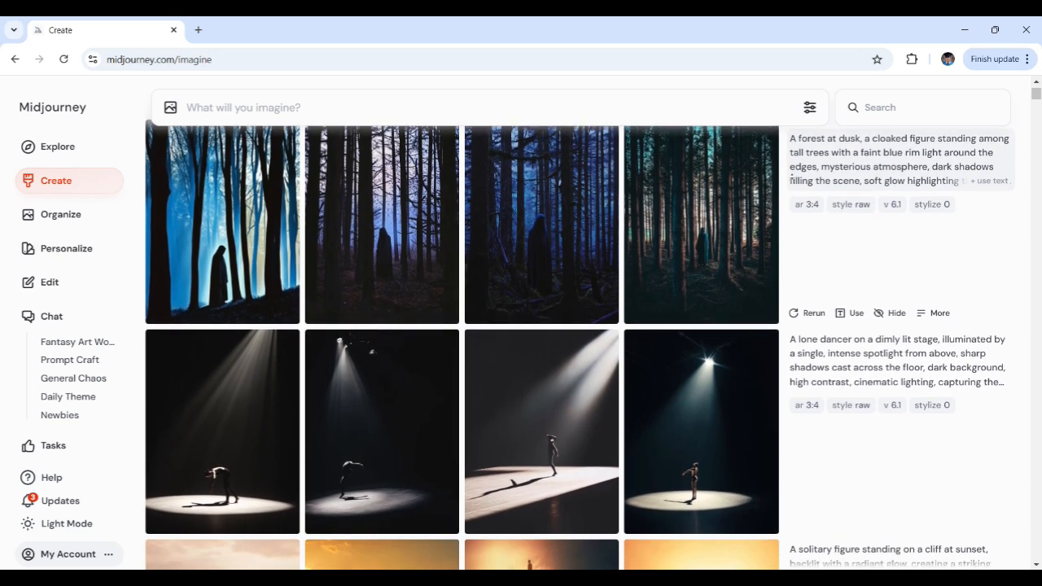
scroll(792, 187, down, 4)
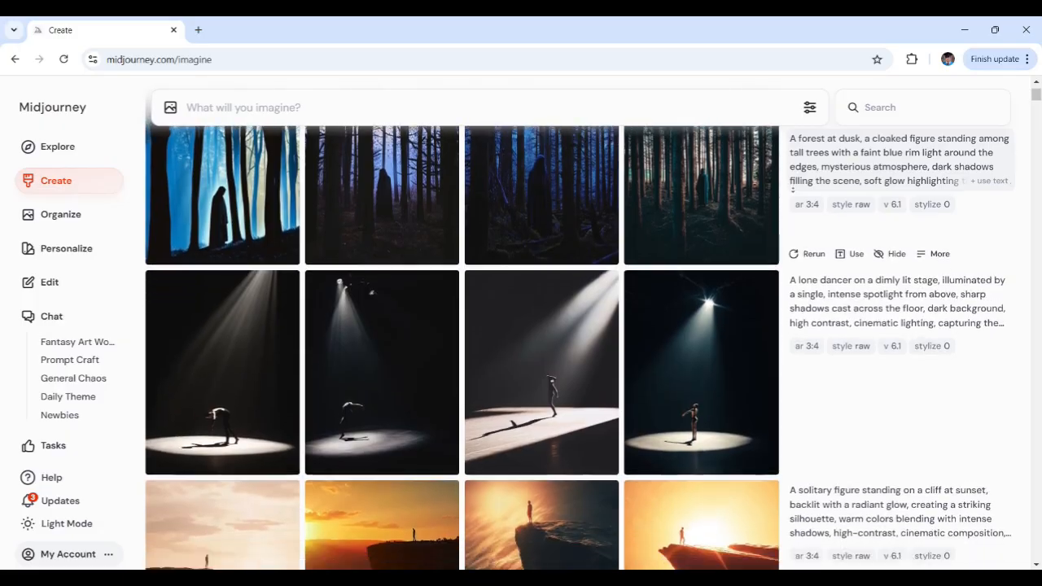